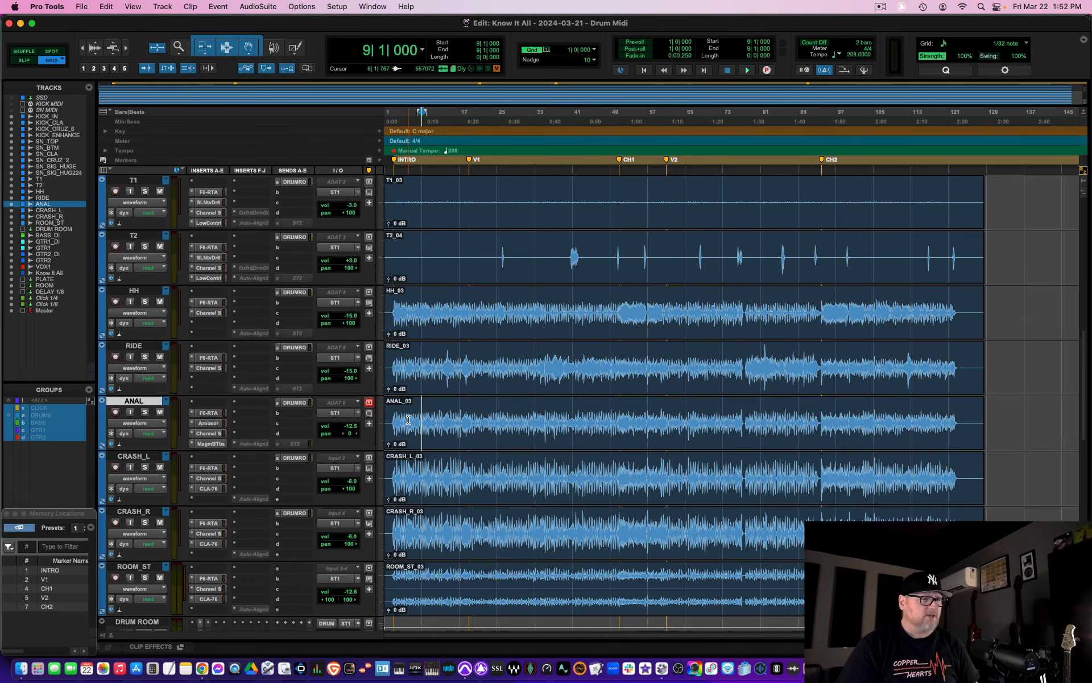
# Step: Play the song from bar 9, then solo the ANAL track and audition it with its volume at 0.0
pyautogui.press('space')
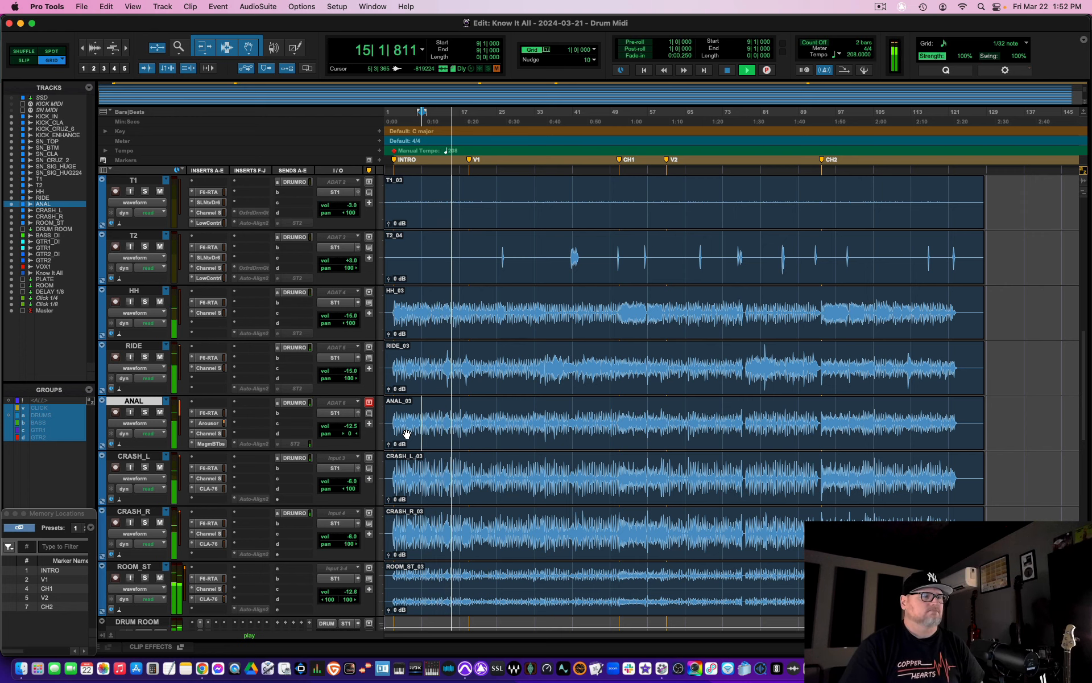
pyautogui.press('space')
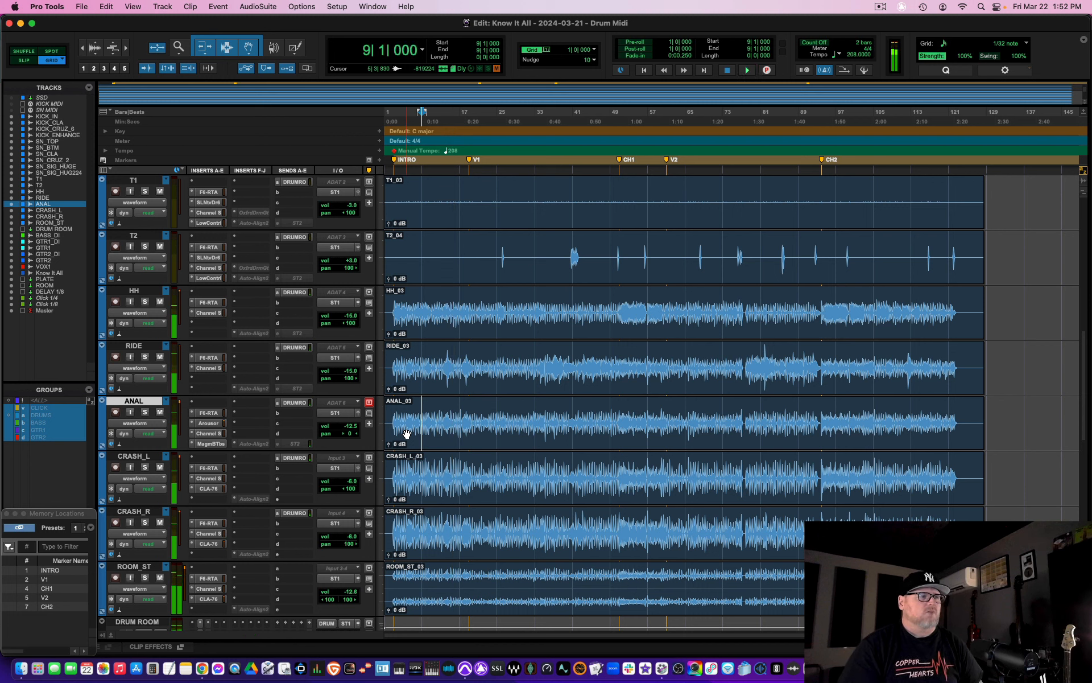
pyautogui.click(145, 413)
pyautogui.press('space')
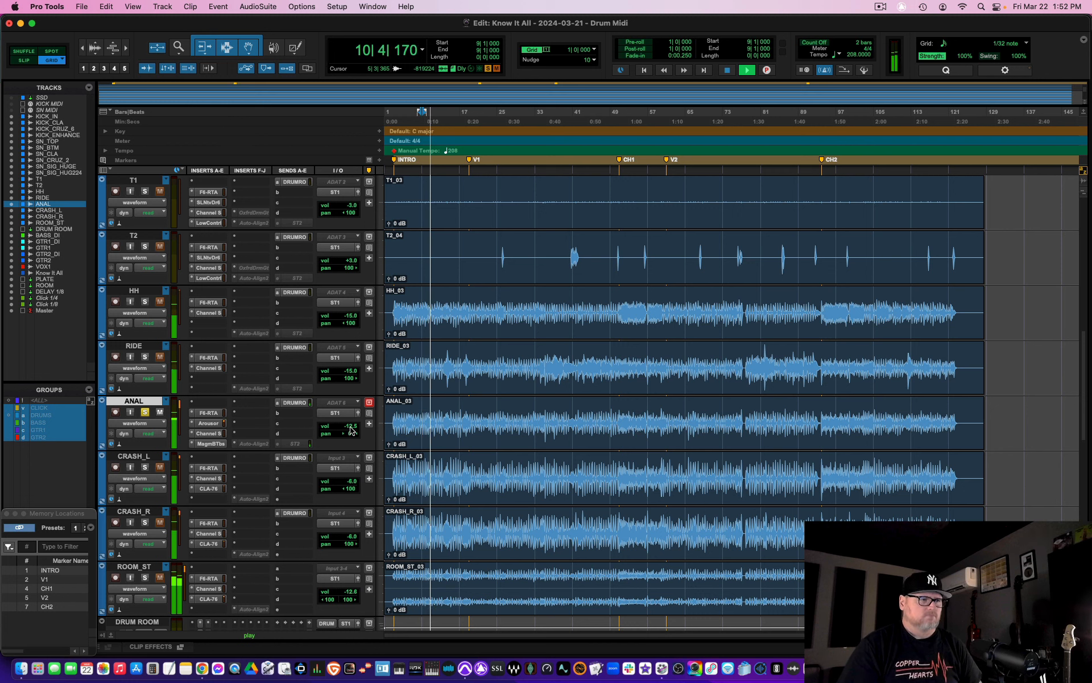
pyautogui.press('space')
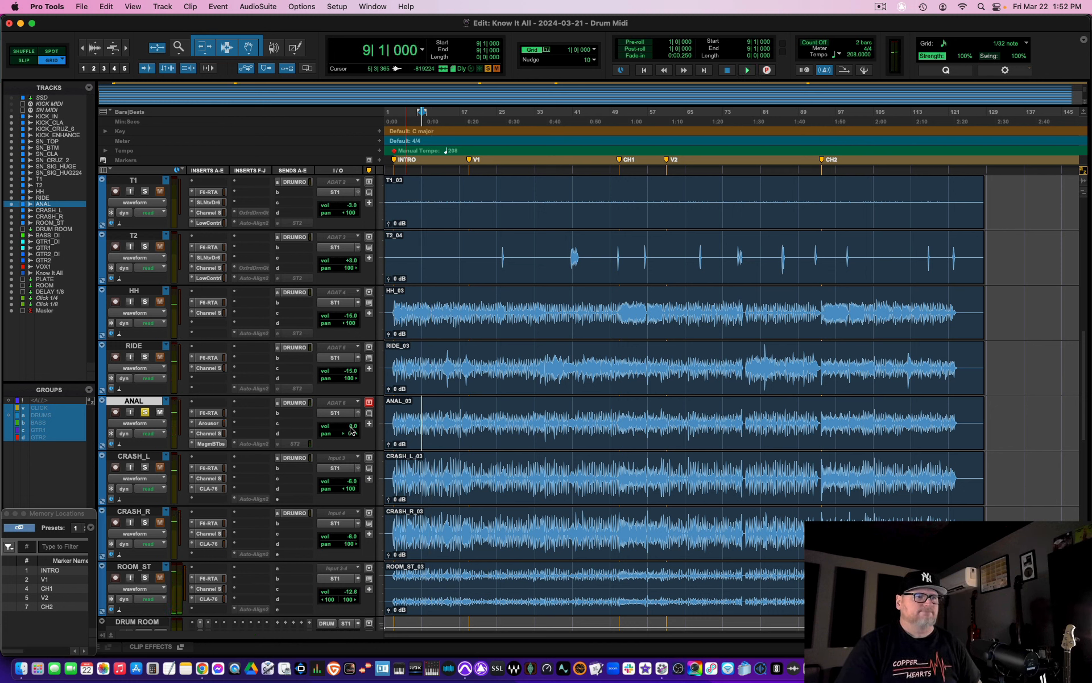
pyautogui.press('space')
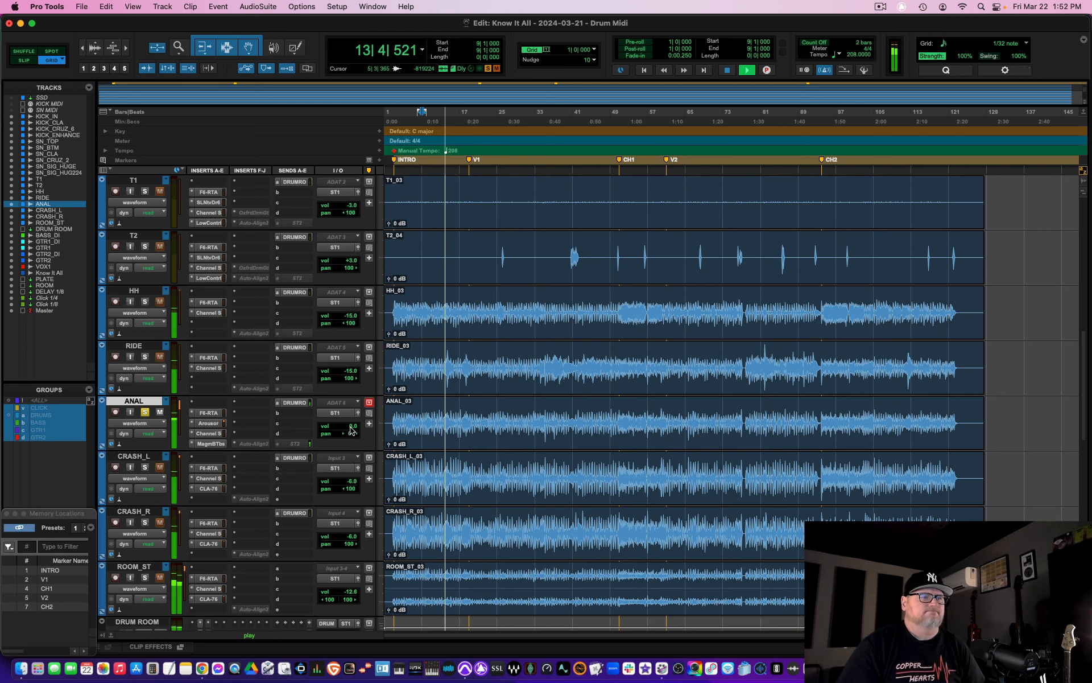
pyautogui.press('space')
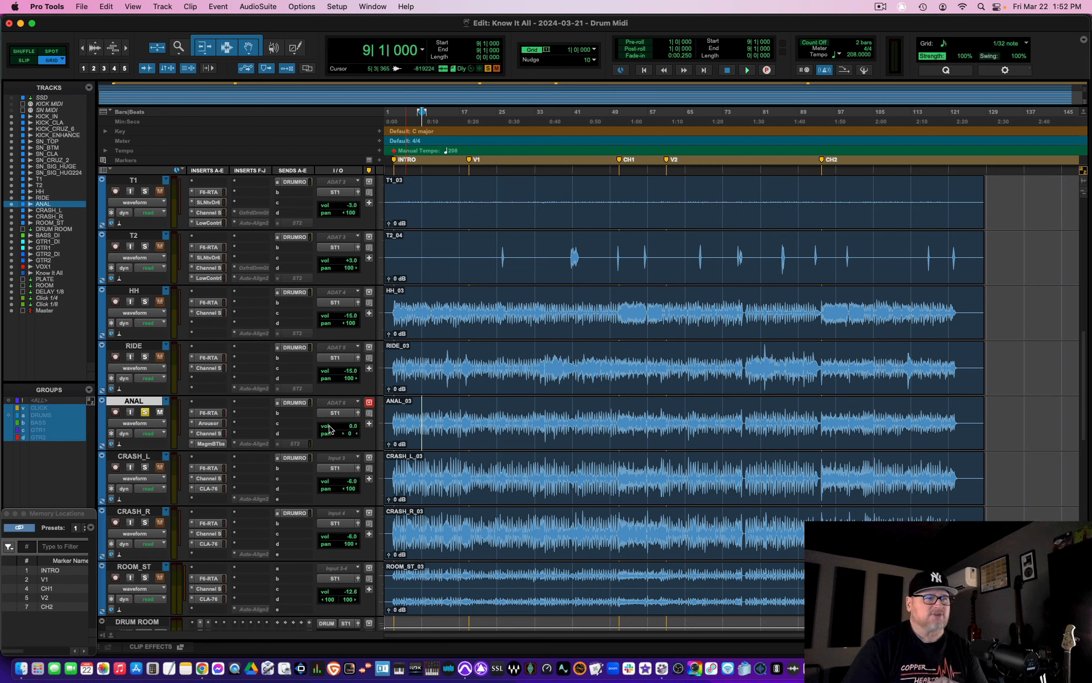
# Step: Bypass all four insert plug-ins on the ANAL track and listen to its unprocessed sound
pyautogui.moveTo(214, 417); pyautogui.dragTo(214, 446)
pyautogui.press('space')
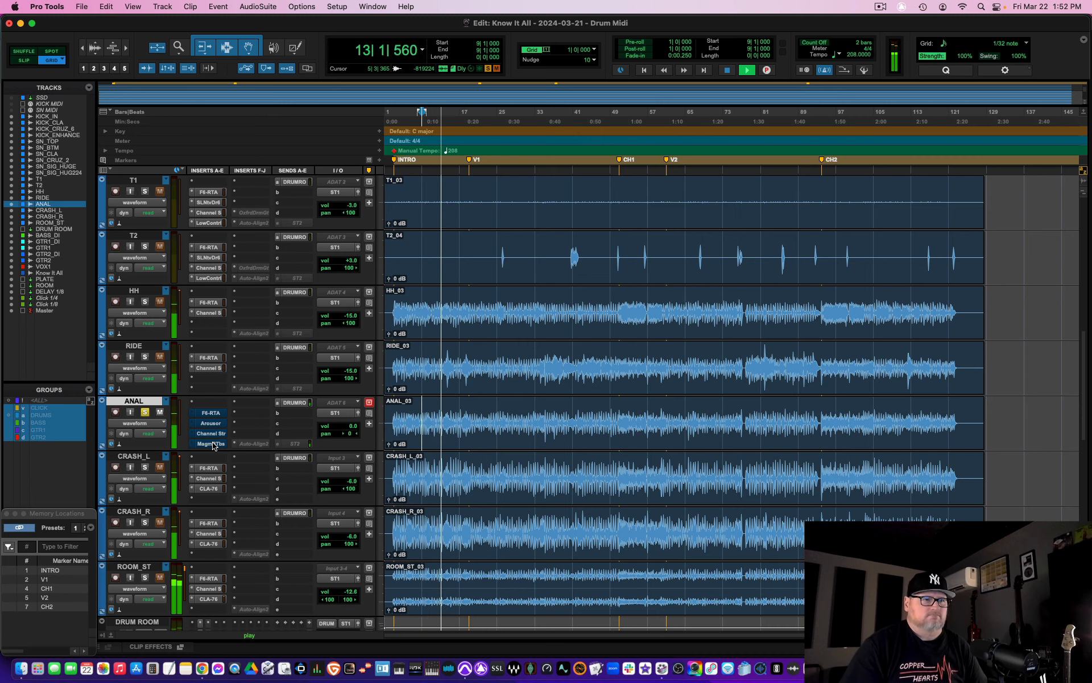
pyautogui.press('space')
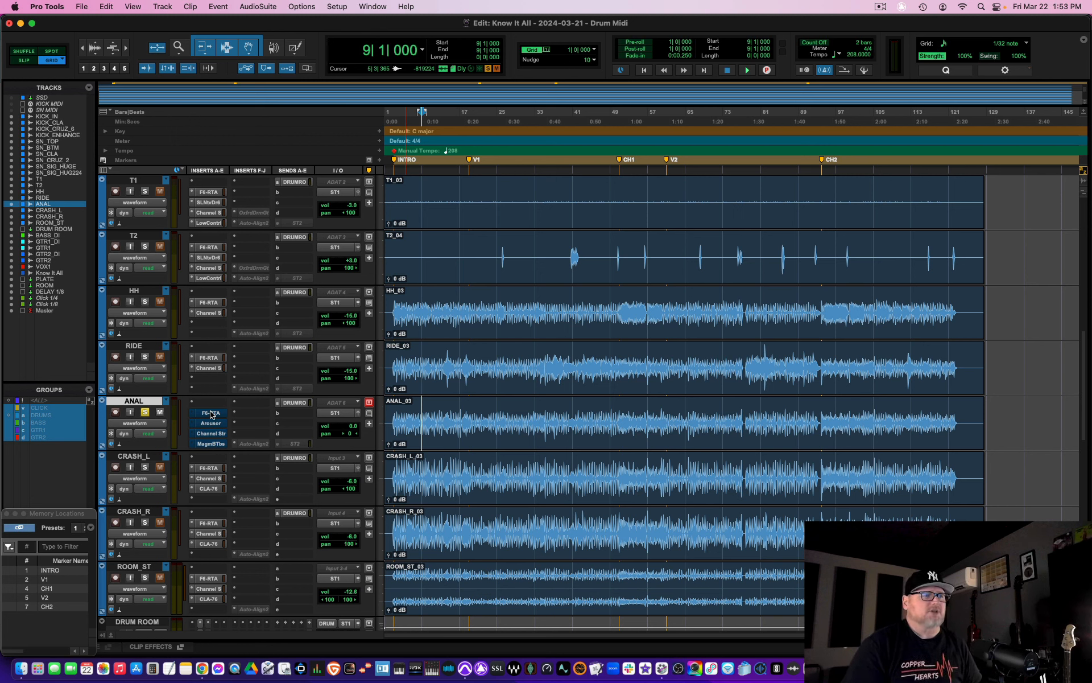
# Step: Reactivate the F6-RTA equalizer on the ANAL track and inspect its high-pass and low-pass filter settings
pyautogui.click(210, 414)
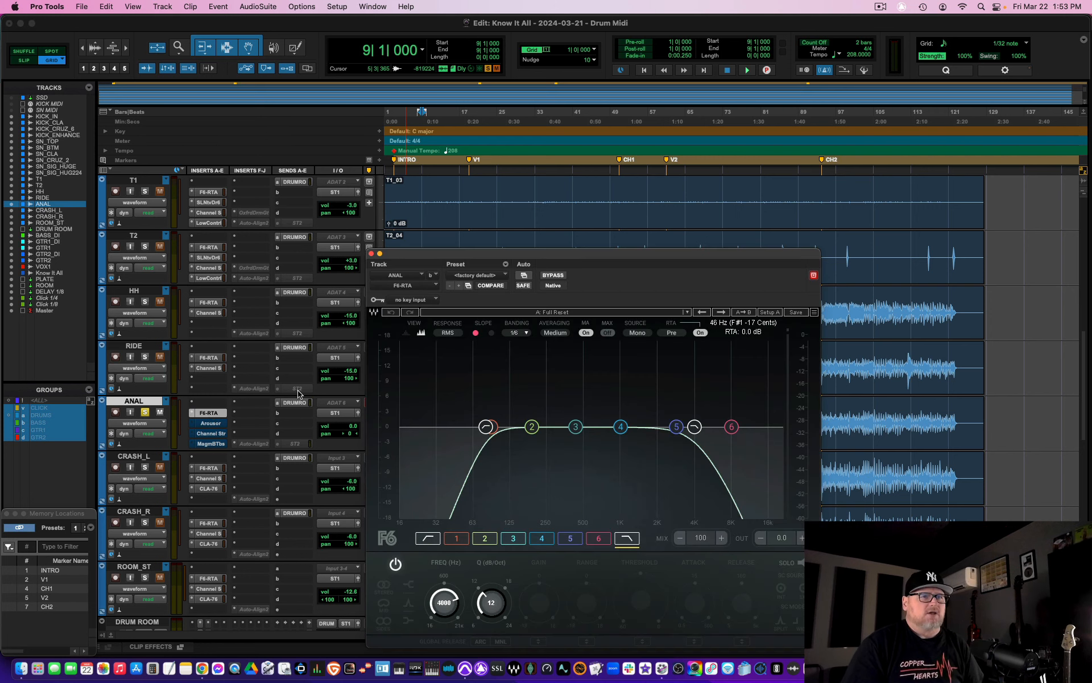
pyautogui.click(486, 427)
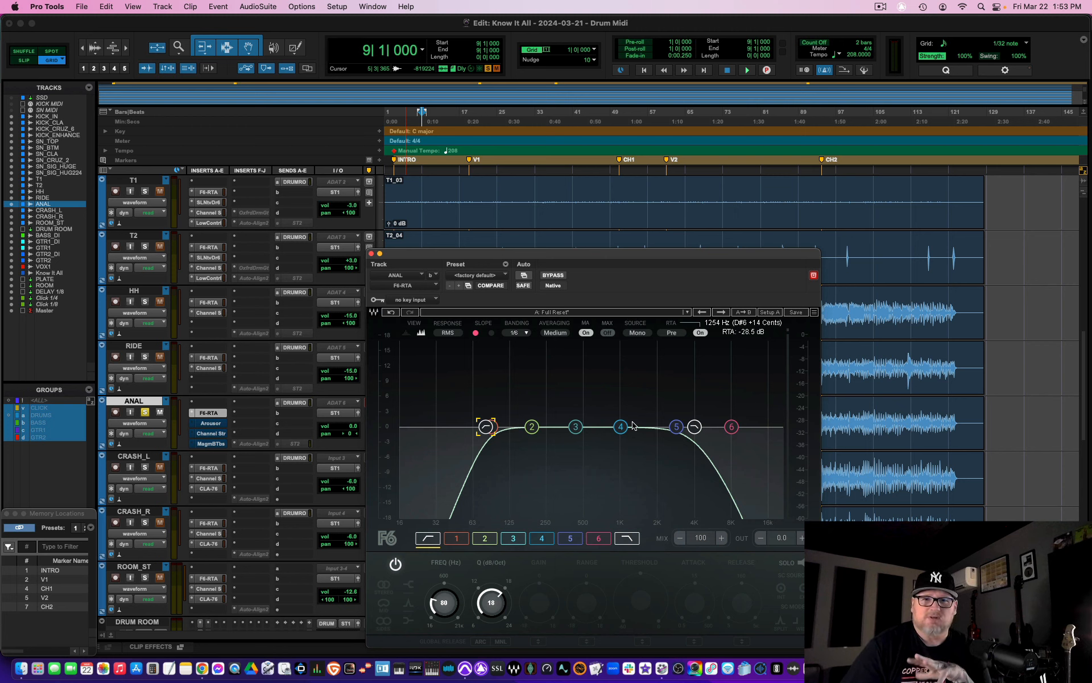
pyautogui.click(695, 427)
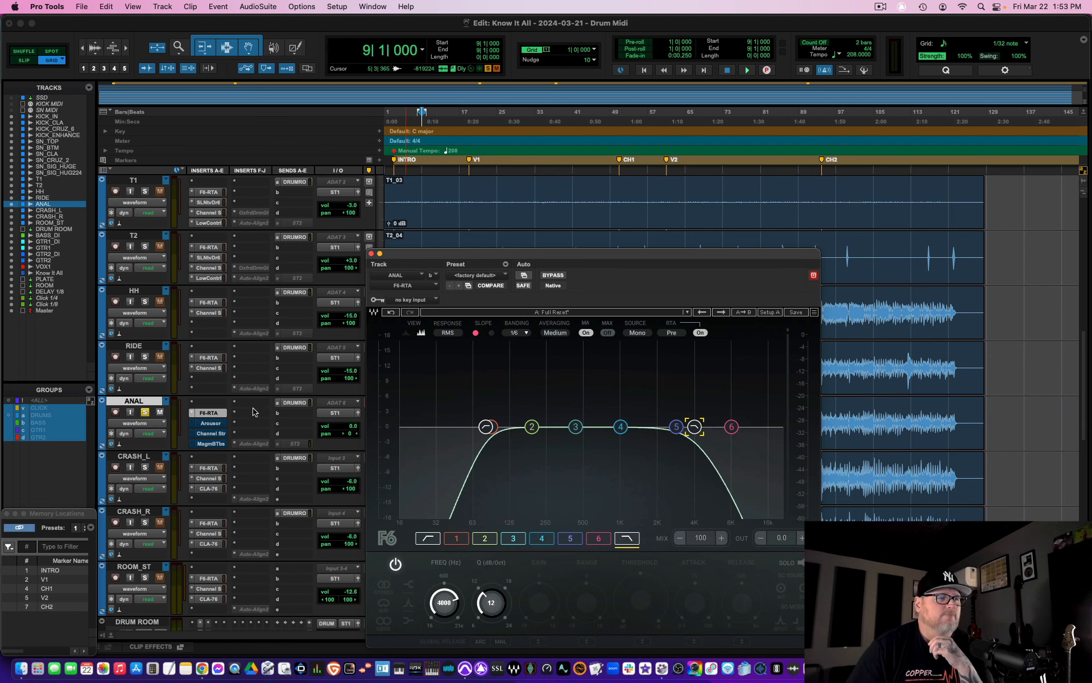
# Step: Reactivate the Arousor compressor on the ANAL track and compare its processed and bypassed sound during playback
pyautogui.click(214, 421)
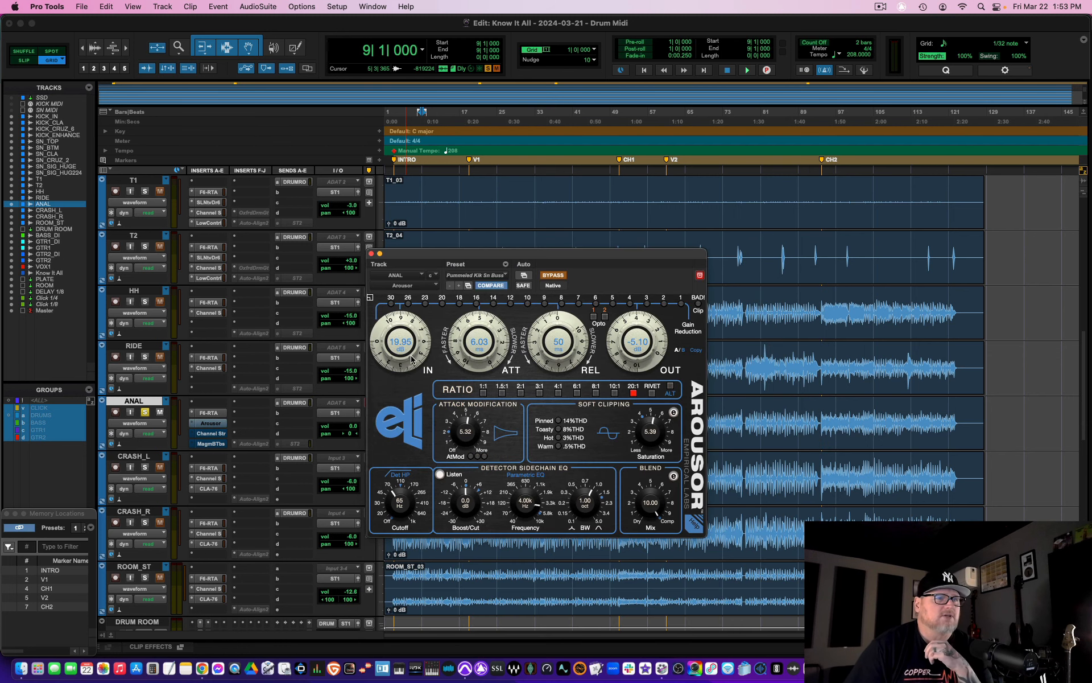
pyautogui.click(553, 275)
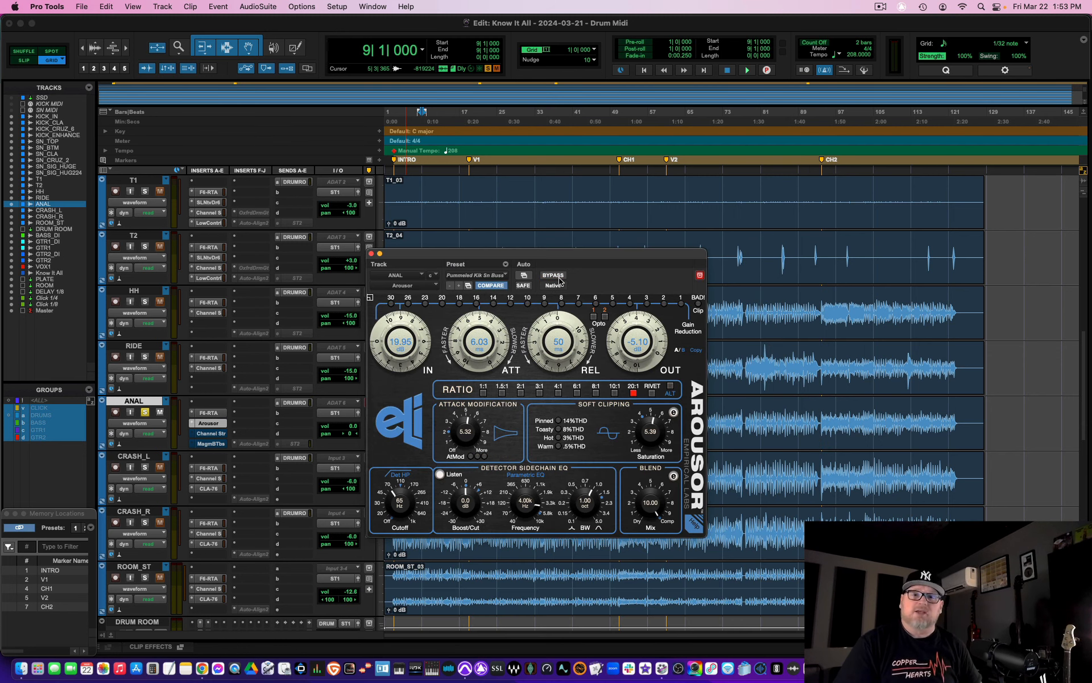
pyautogui.press('space')
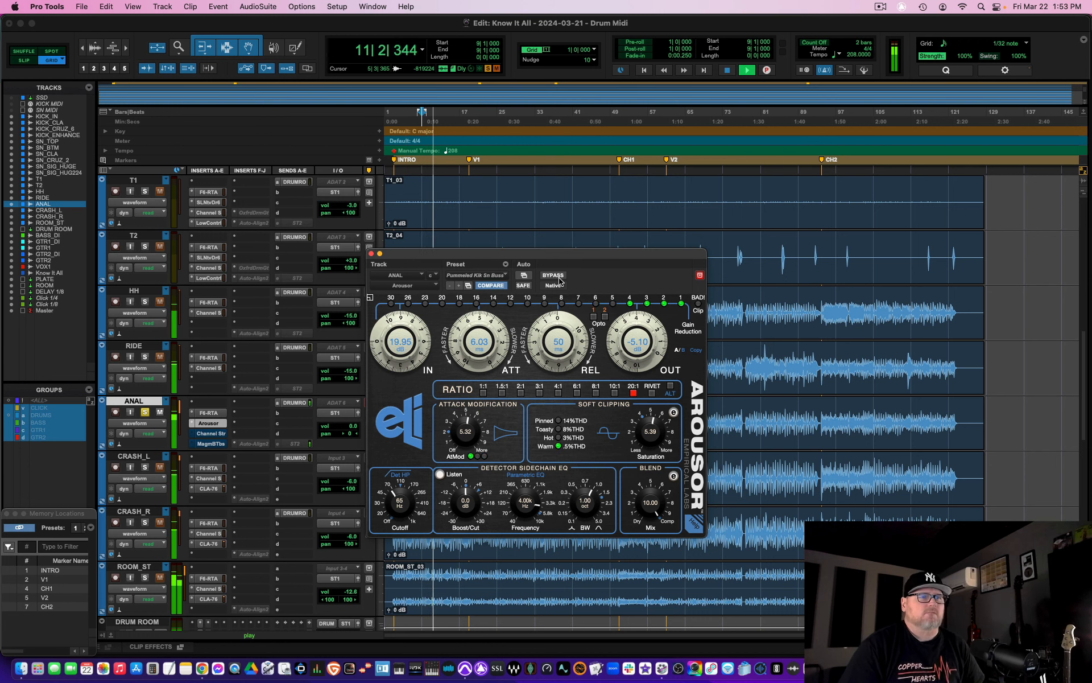
pyautogui.click(560, 278)
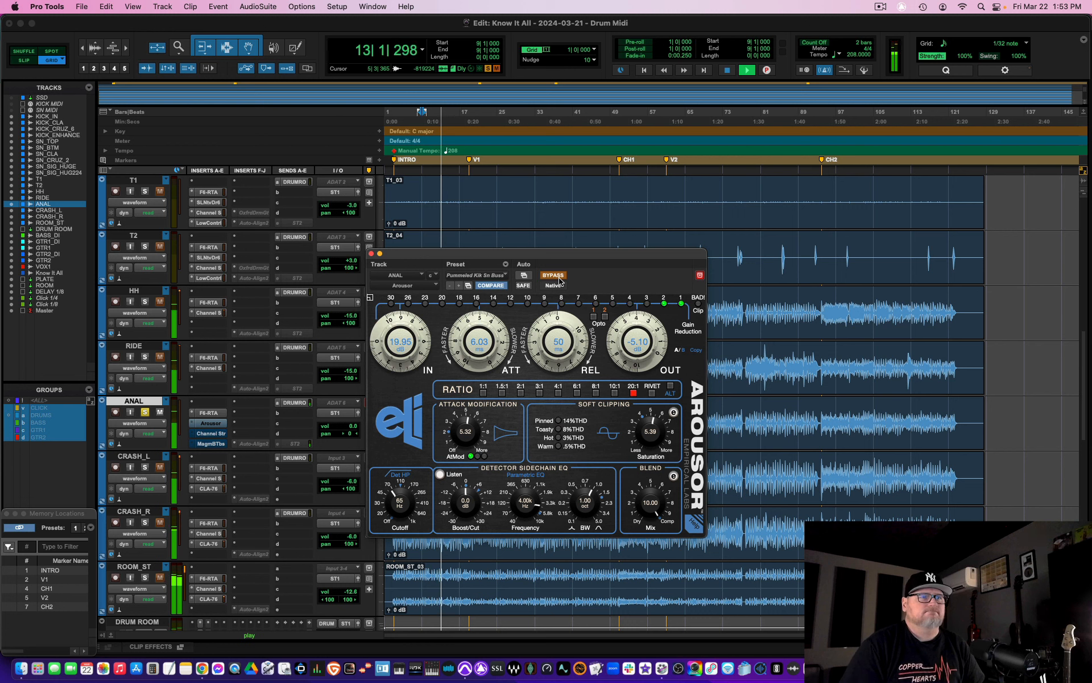
pyautogui.click(559, 278)
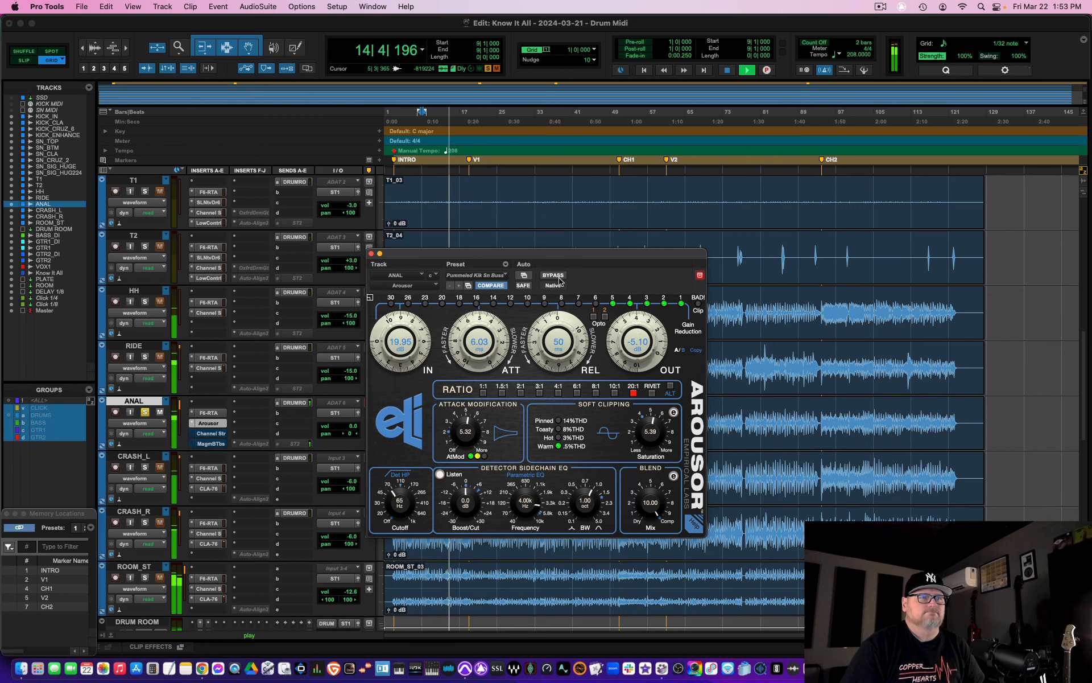
pyautogui.press('space')
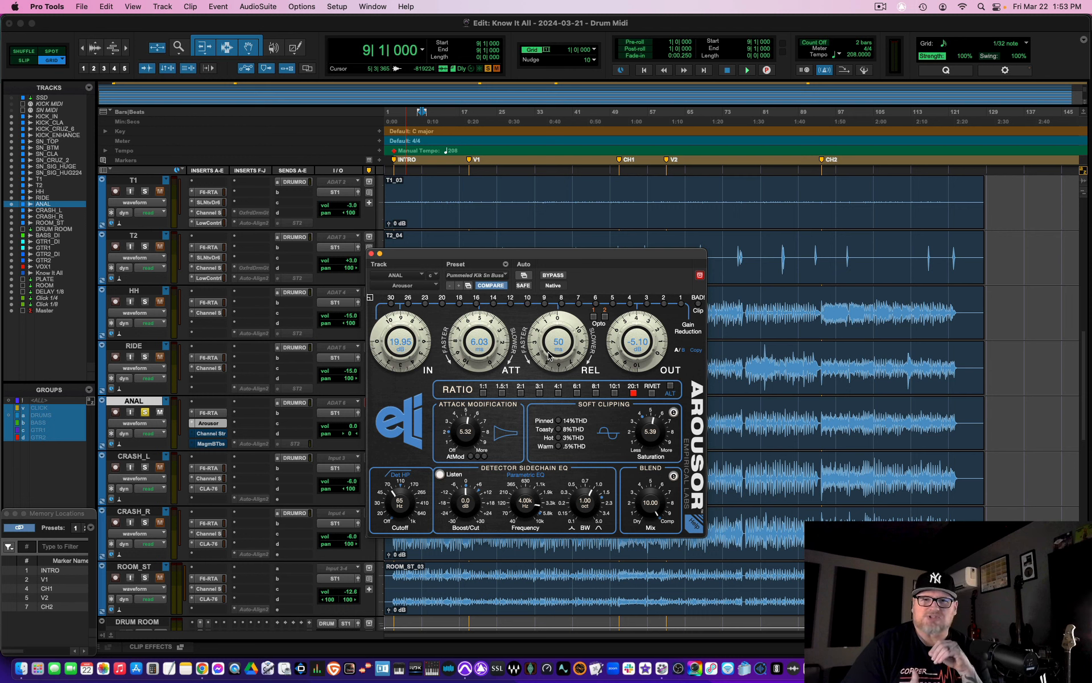
# Step: Reactivate the SSL Channel Strip 2 on the ANAL track, comparing it with bypass during playback and inspecting its EQ settings
pyautogui.click(209, 434)
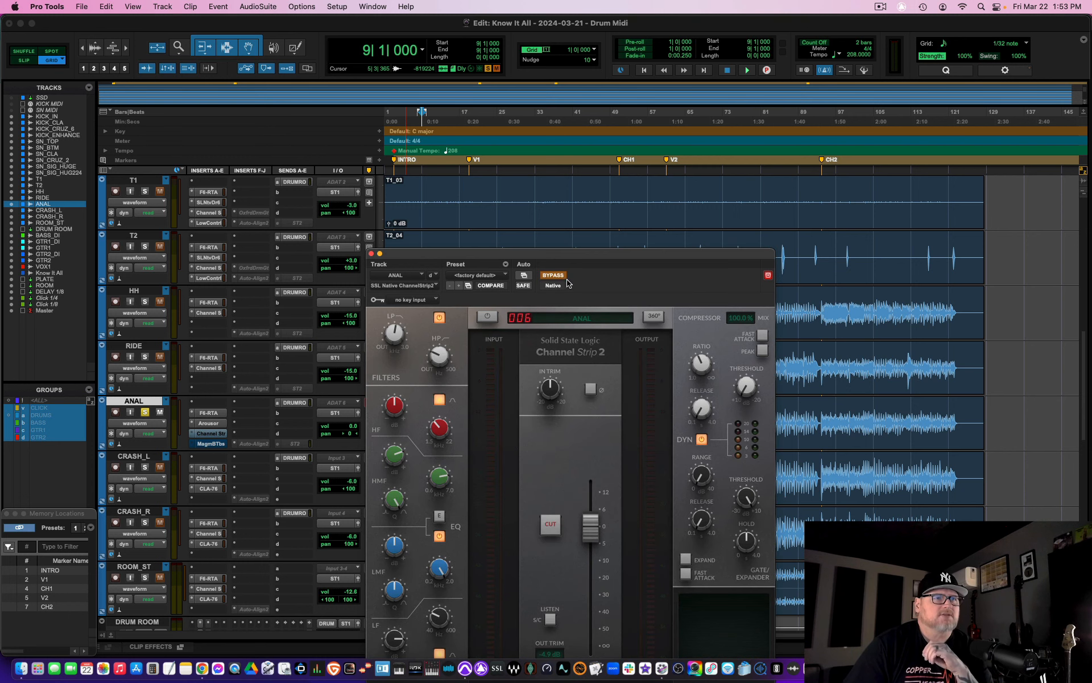
pyautogui.click(559, 276)
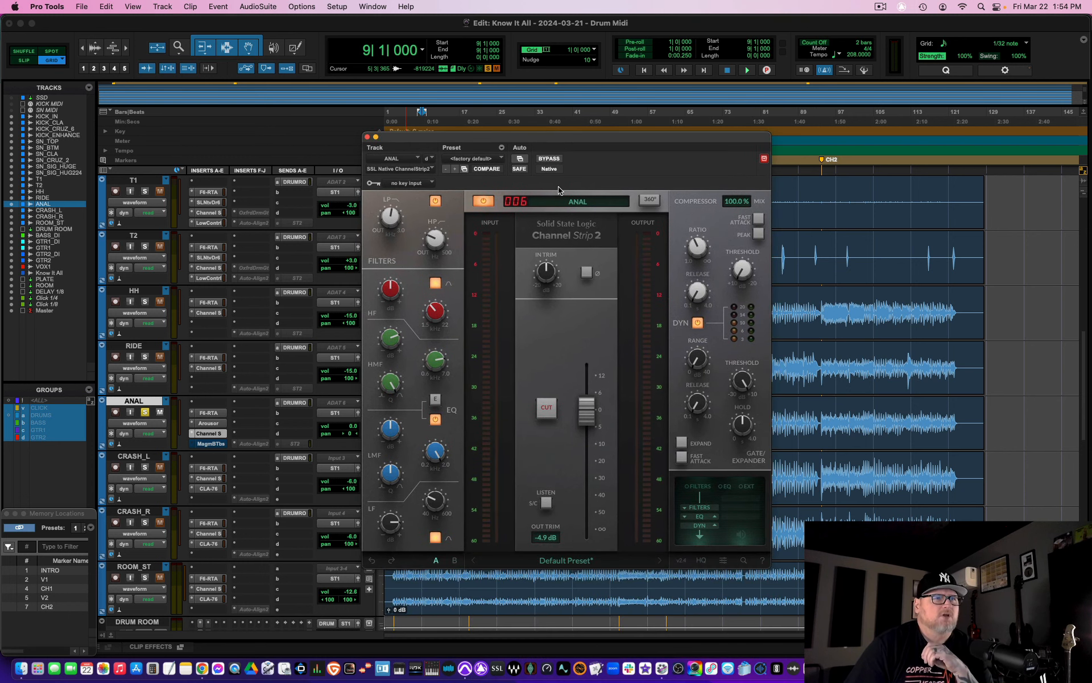
pyautogui.press('space')
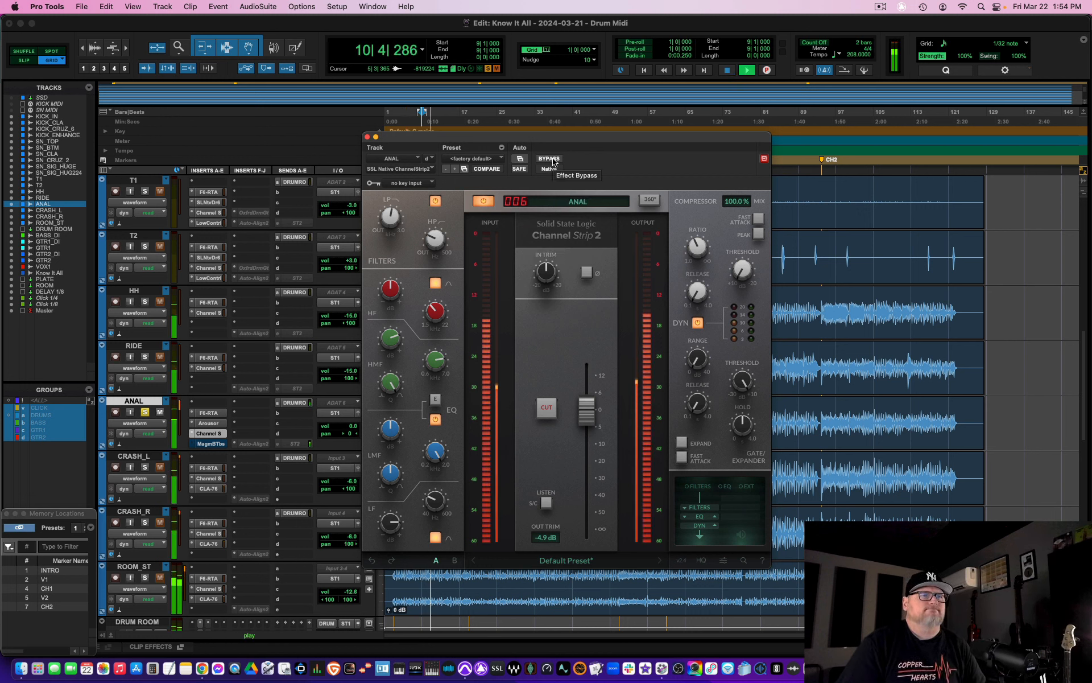
pyautogui.click(552, 159)
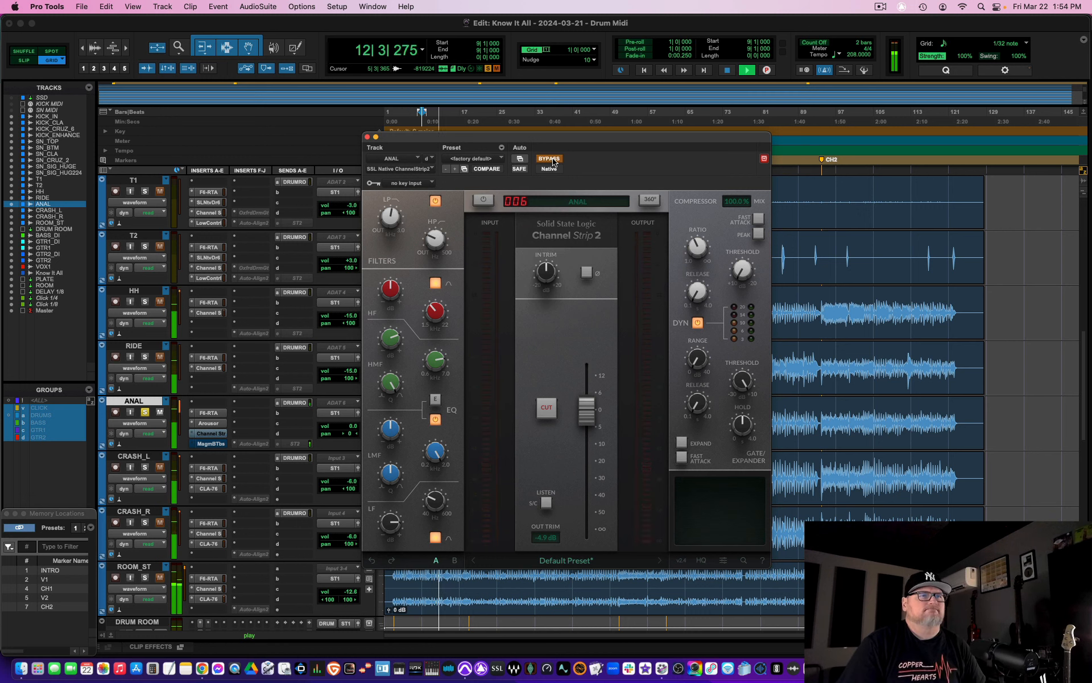
pyautogui.click(552, 159)
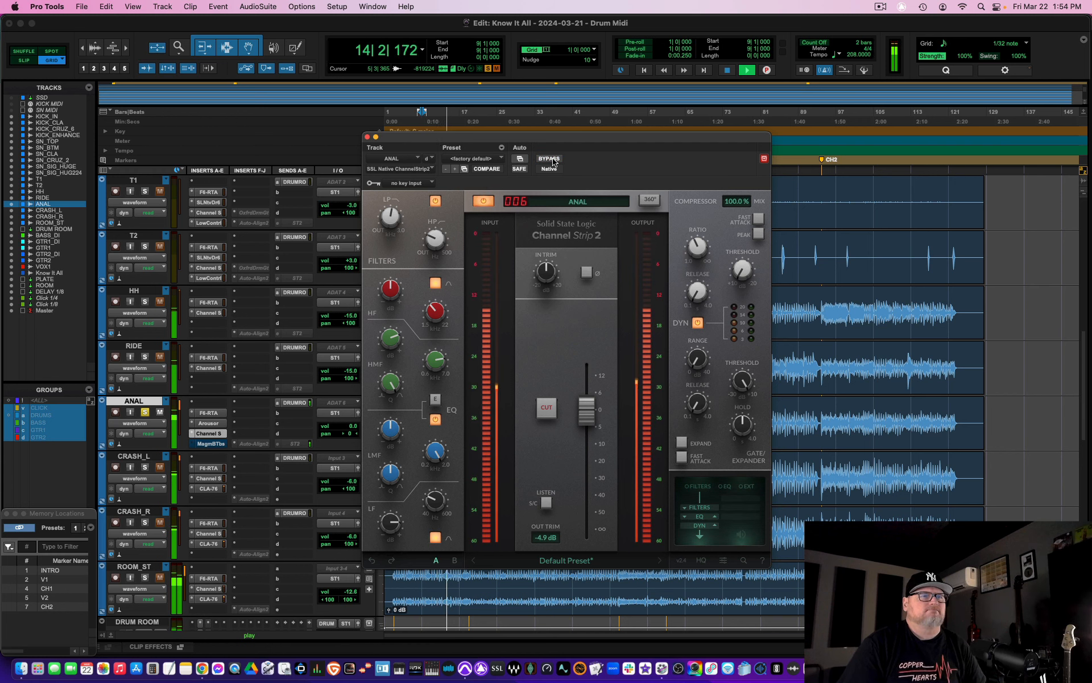
pyautogui.click(552, 159)
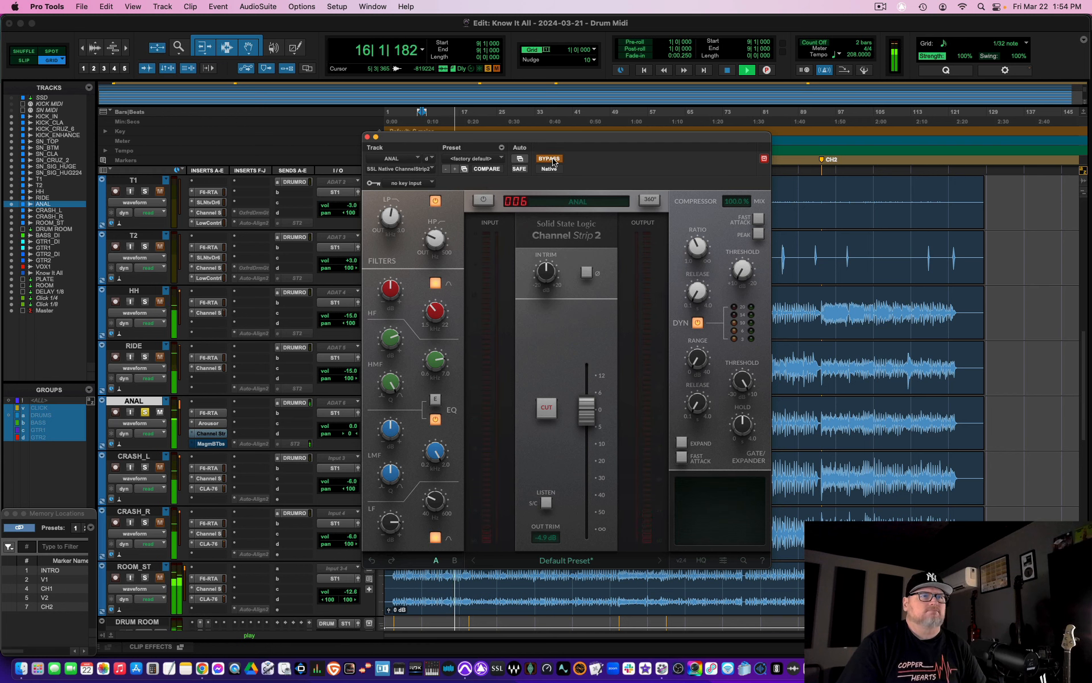
pyautogui.click(552, 159)
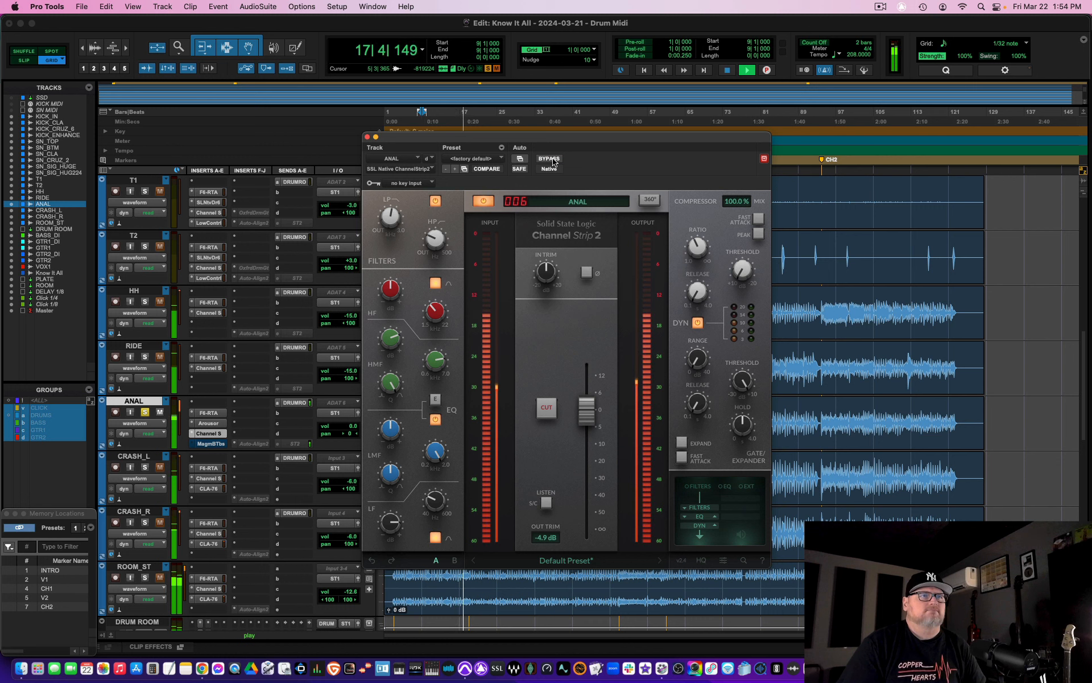
pyautogui.press('space')
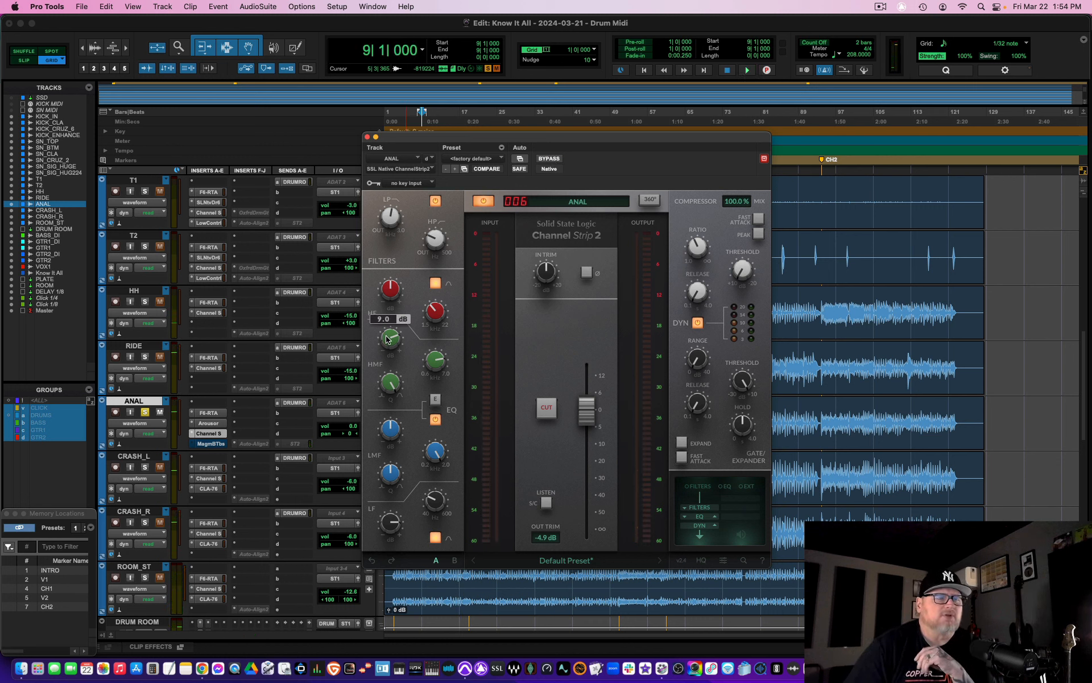
pyautogui.moveTo(429, 359)
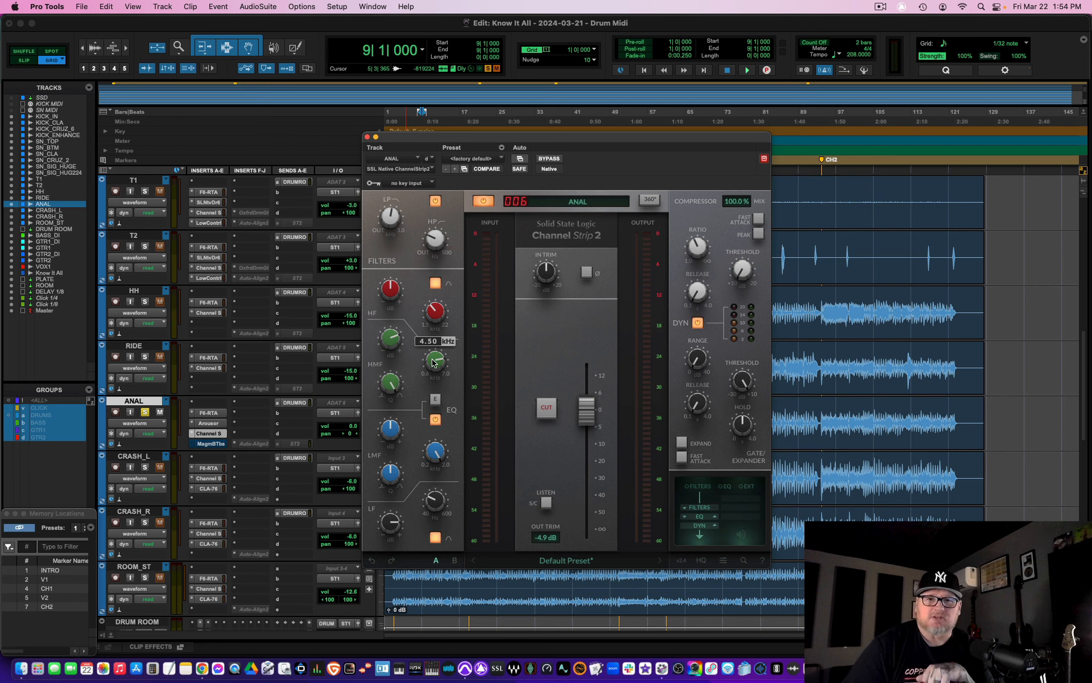
pyautogui.moveTo(392, 517)
pyautogui.moveTo(429, 504)
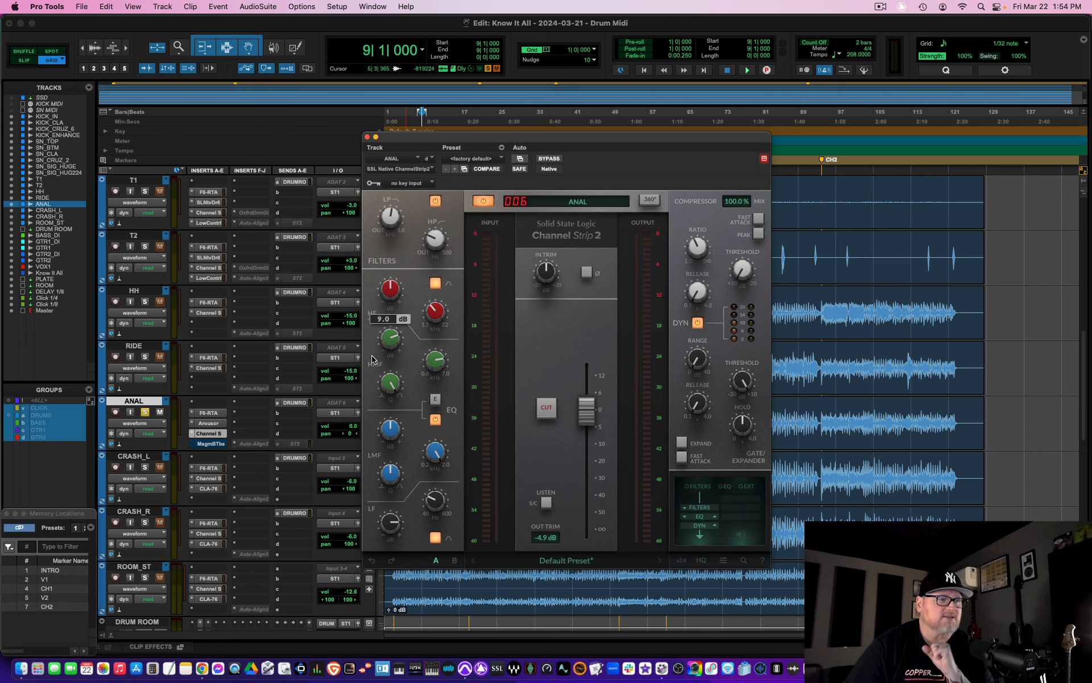
# Step: Reactivate Magma BB Tubes on the ANAL track, compare its saturation with bypass during playback, and close the plug-in
pyautogui.click(205, 445)
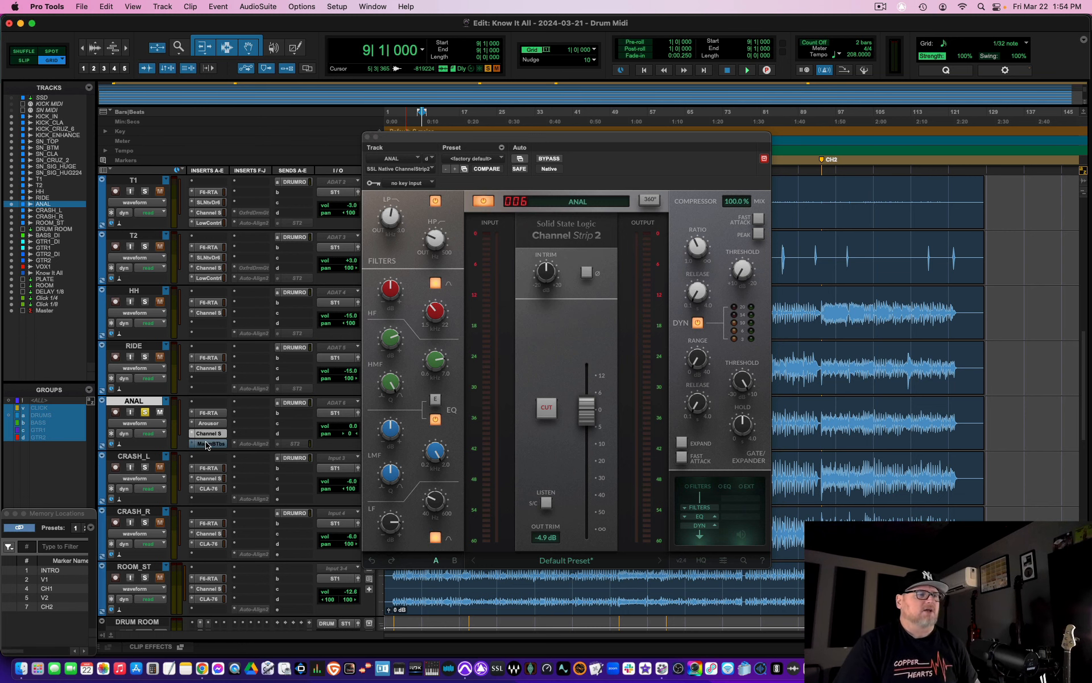
pyautogui.click(549, 160)
pyautogui.moveTo(560, 141); pyautogui.dragTo(509, 213)
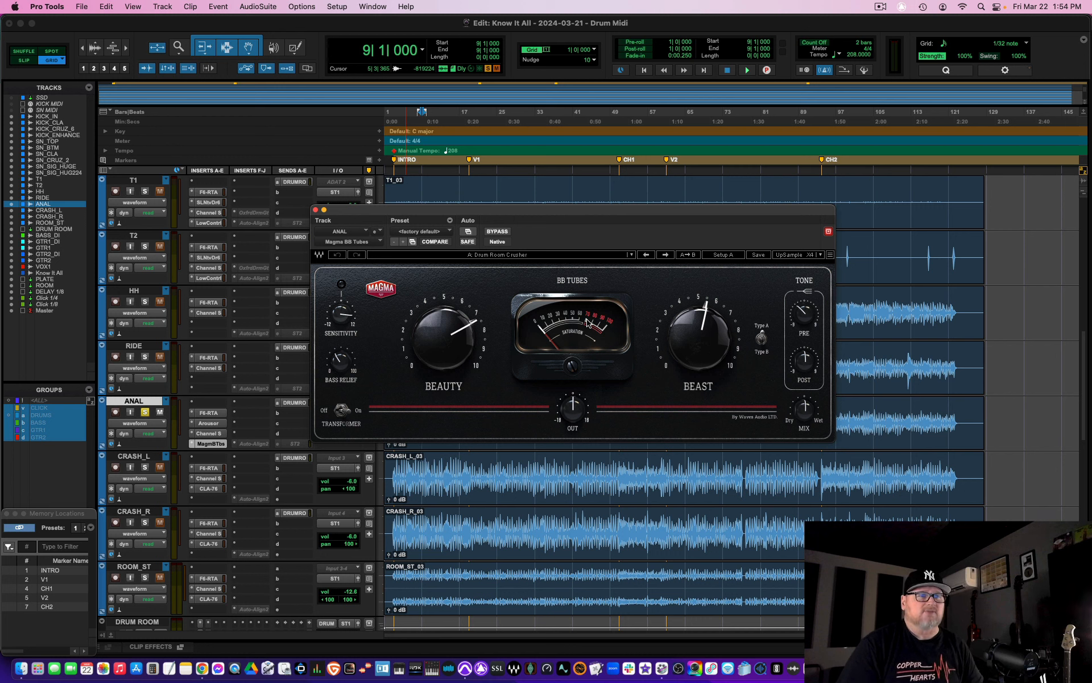
pyautogui.press('space')
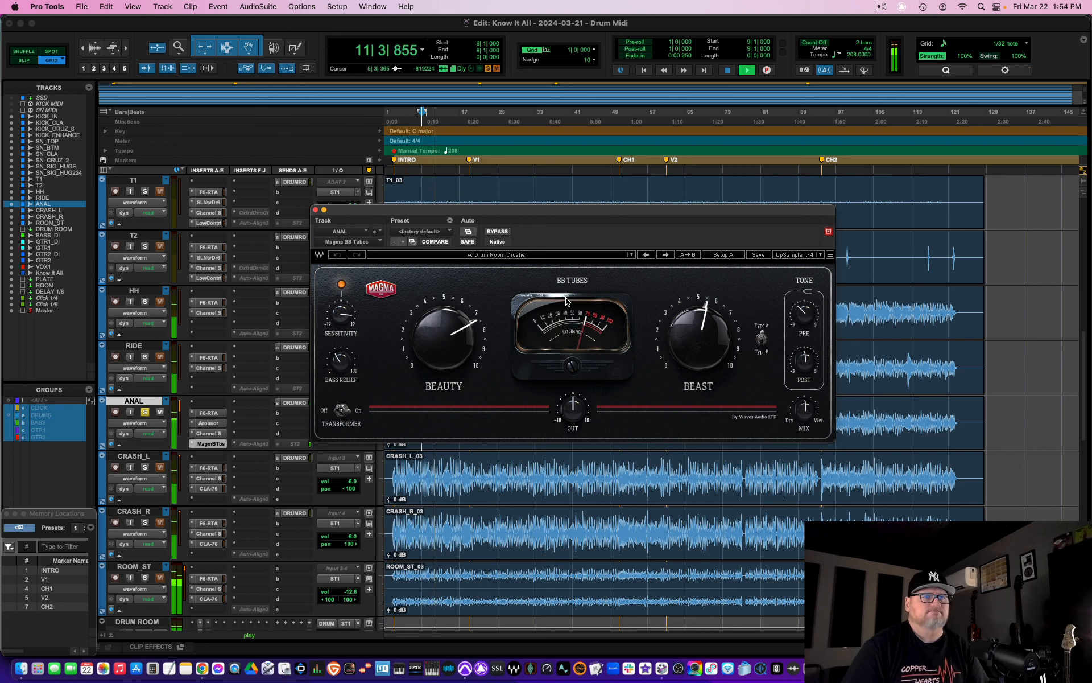
pyautogui.click(499, 231)
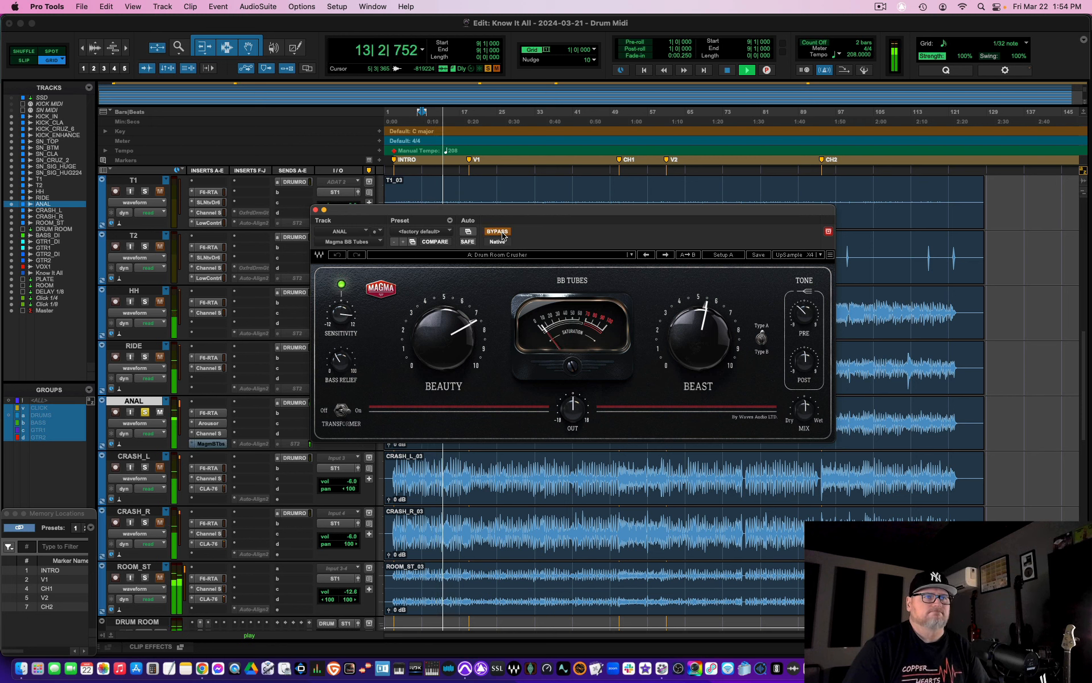
pyautogui.click(499, 232)
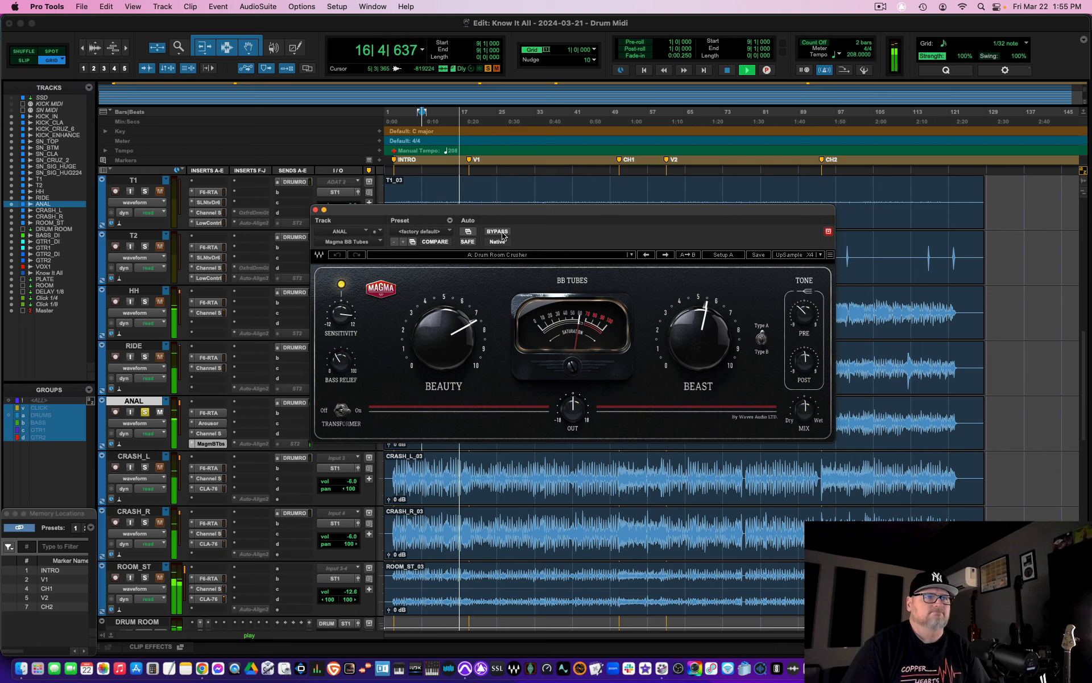
pyautogui.click(503, 236)
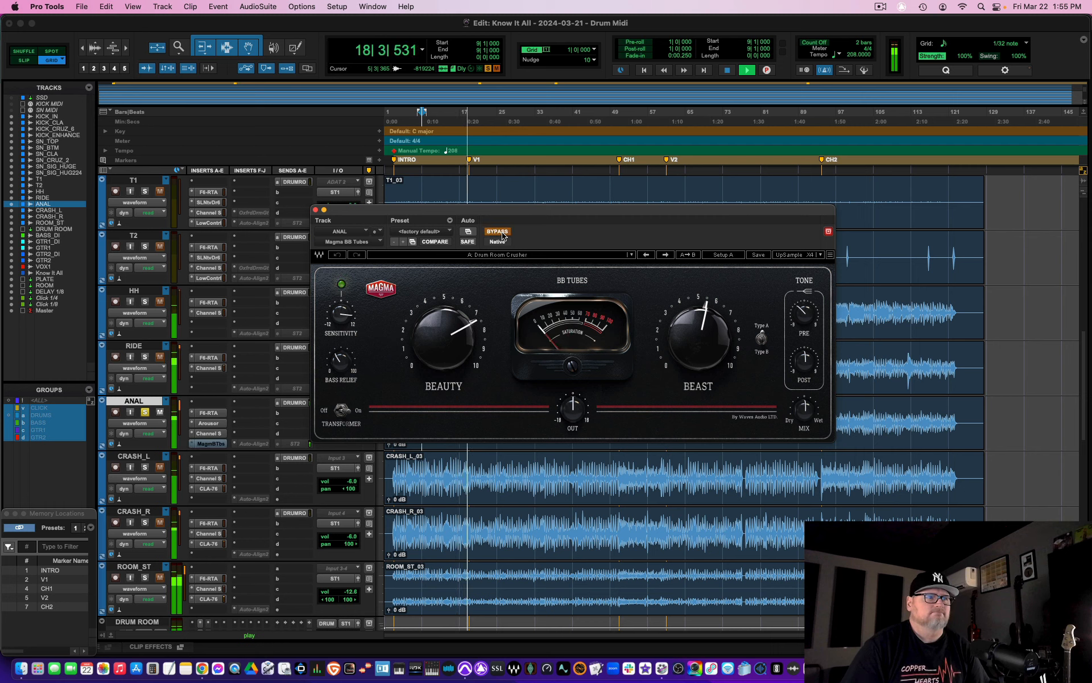
pyautogui.click(503, 235)
pyautogui.press('space')
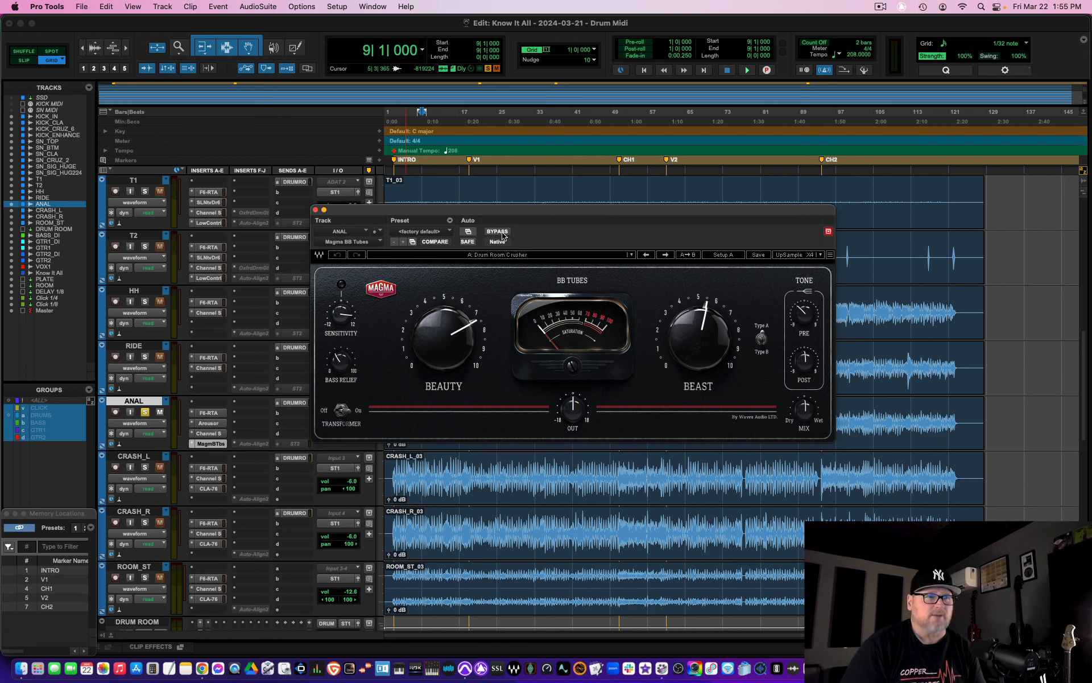
pyautogui.click(316, 211)
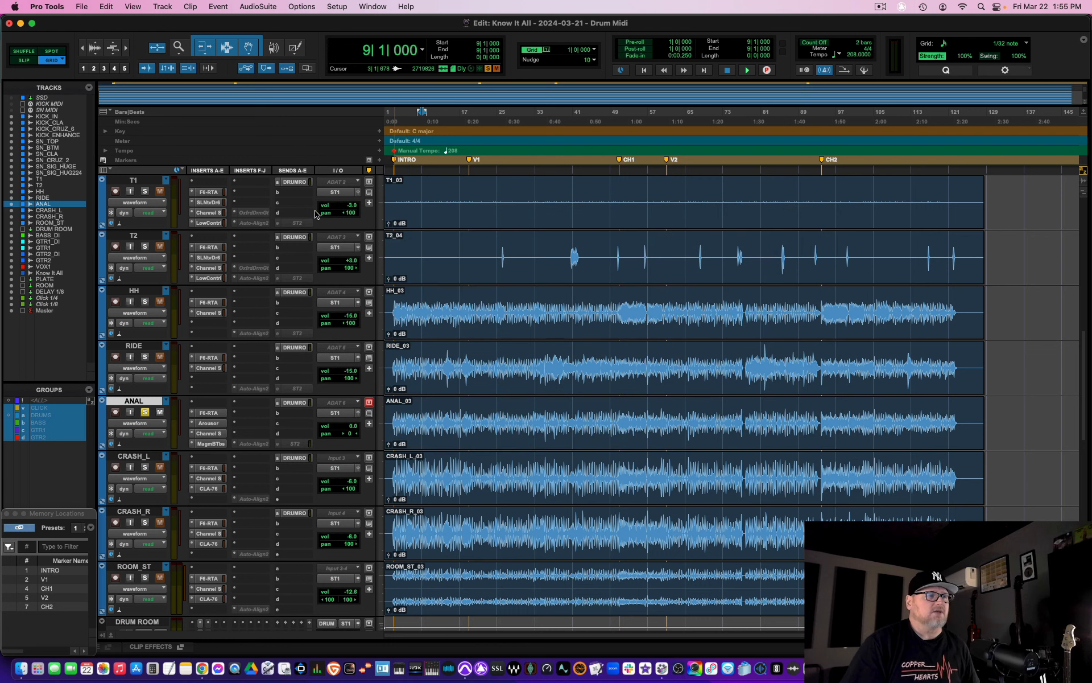
# Step: Unsolo the ANAL track and lower its volume to -12.5 while the full drum mix plays
pyautogui.click(143, 413)
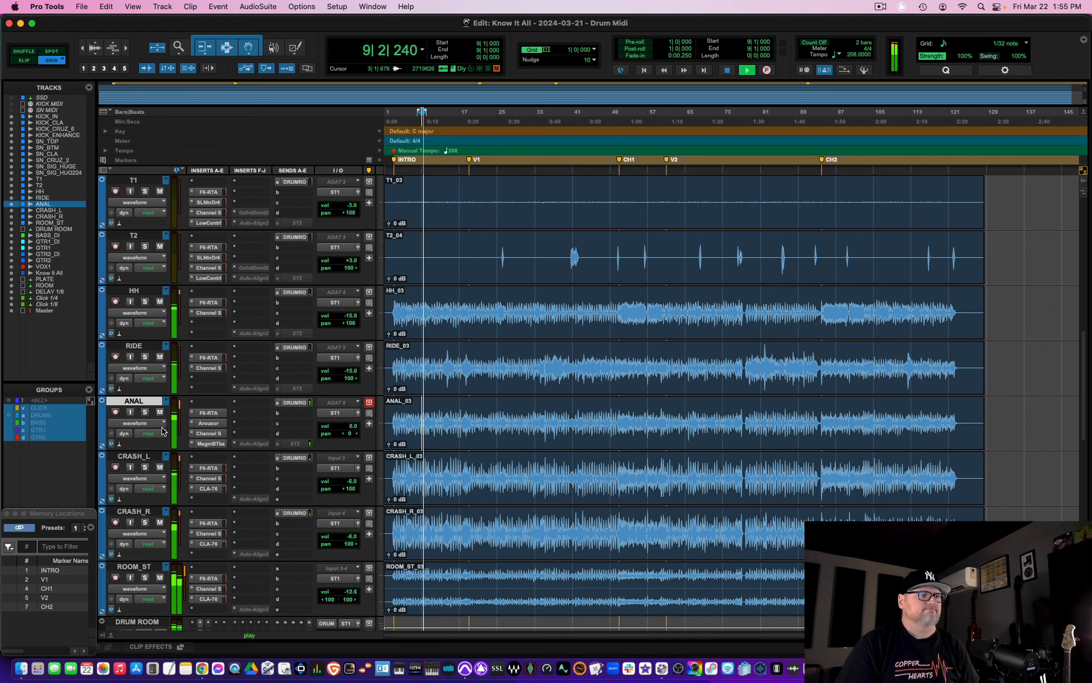
pyautogui.click(354, 430)
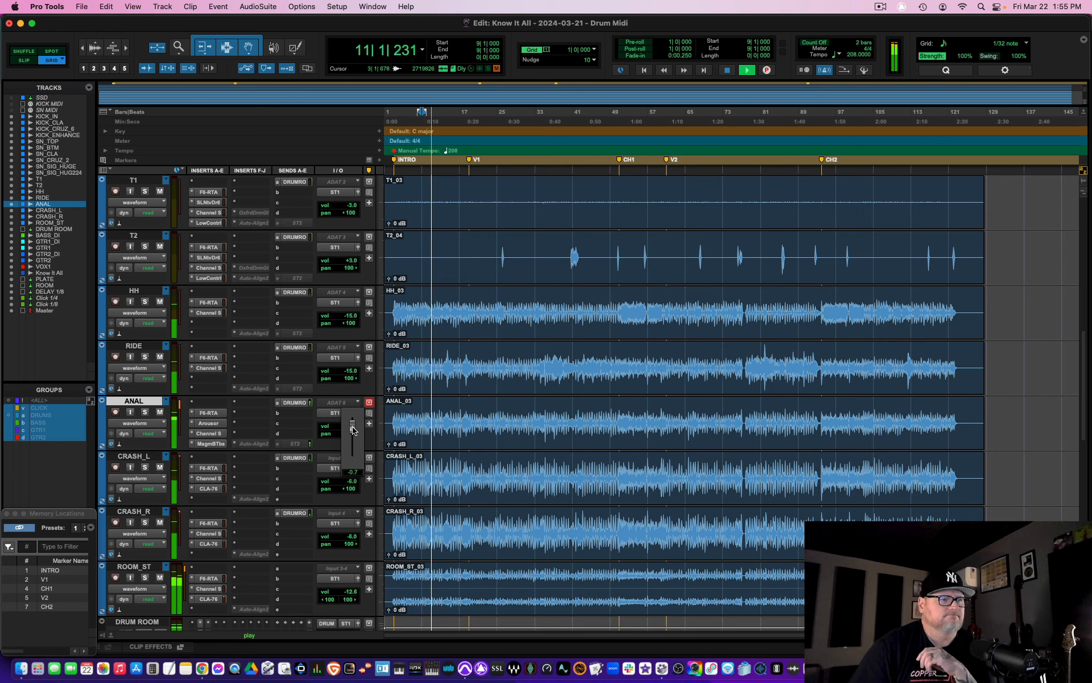
pyautogui.moveTo(354, 435); pyautogui.dragTo(354, 440)
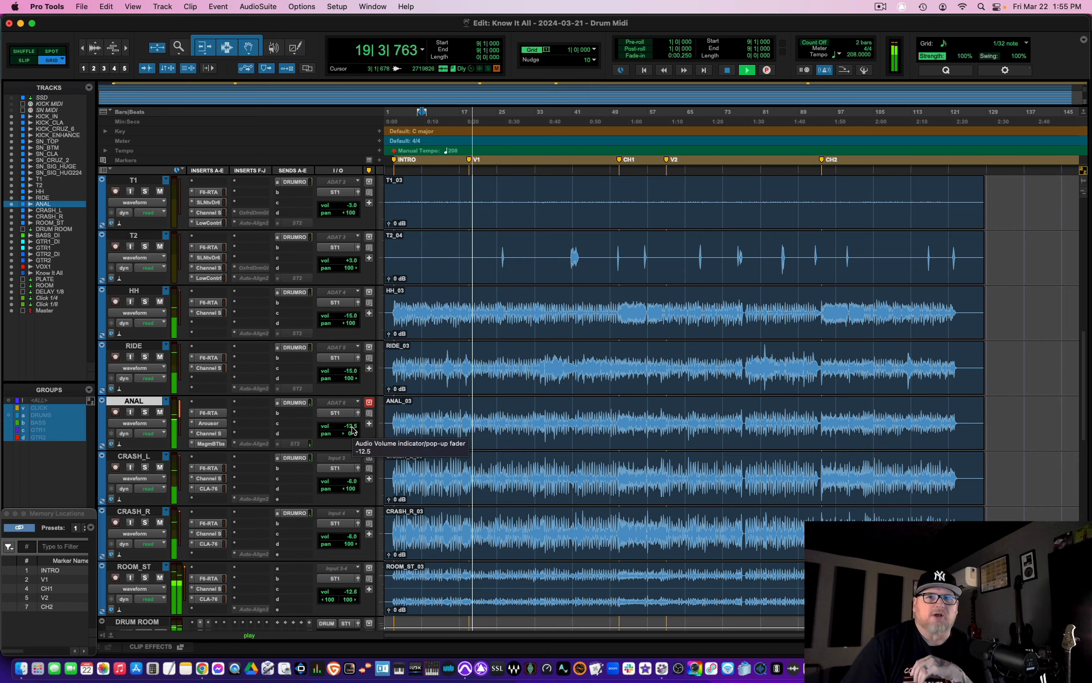
# Step: Toggle the ANAL track's mute during playback to compare the drum mix with and without it
pyautogui.click(160, 414)
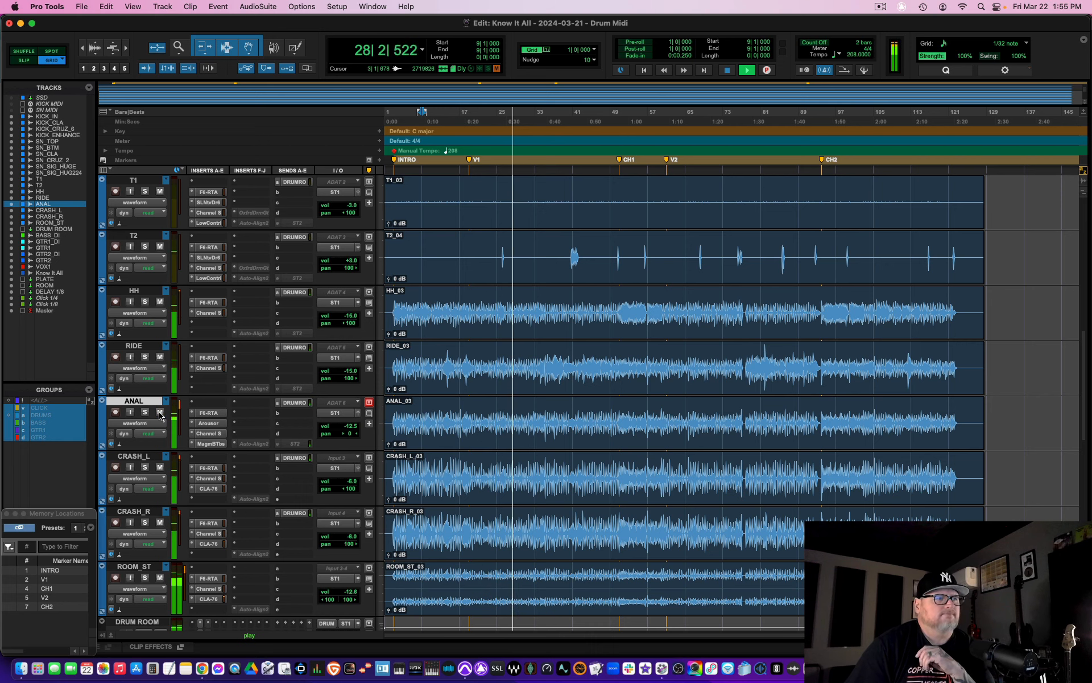
pyautogui.click(160, 413)
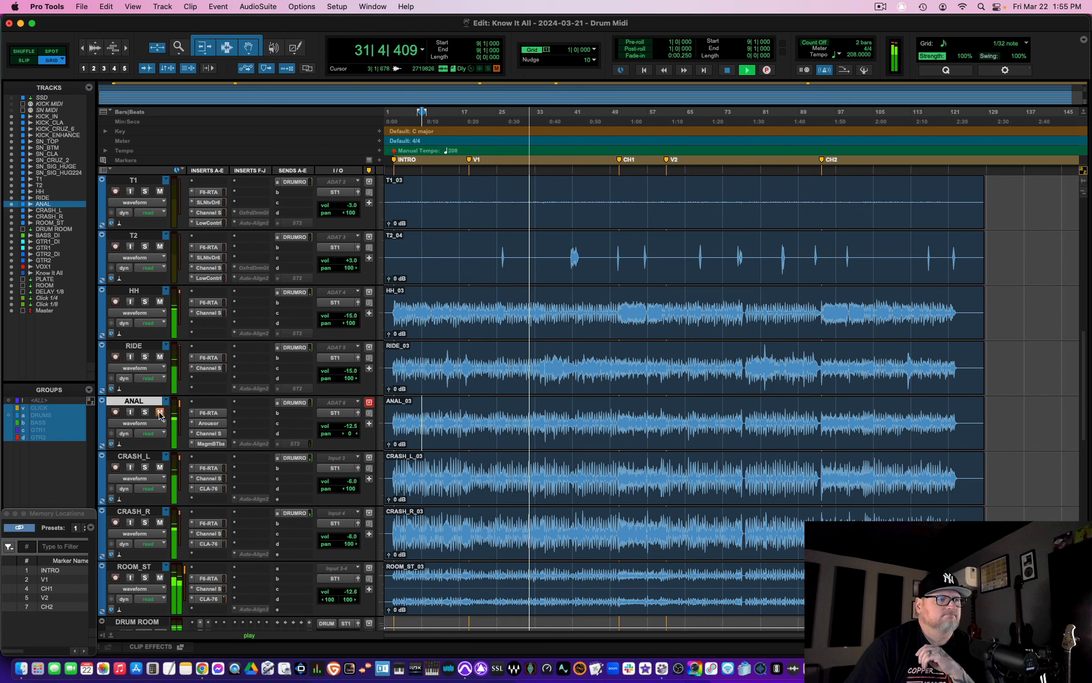